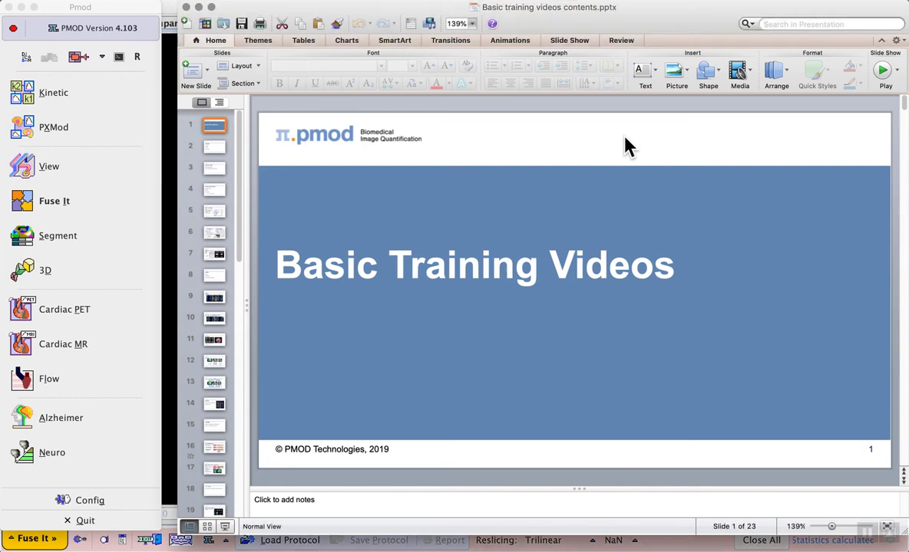
Step: Step through the Image fusion and Brain Atlas VOIs slides to slide 12, Image space
left_click(208, 288)
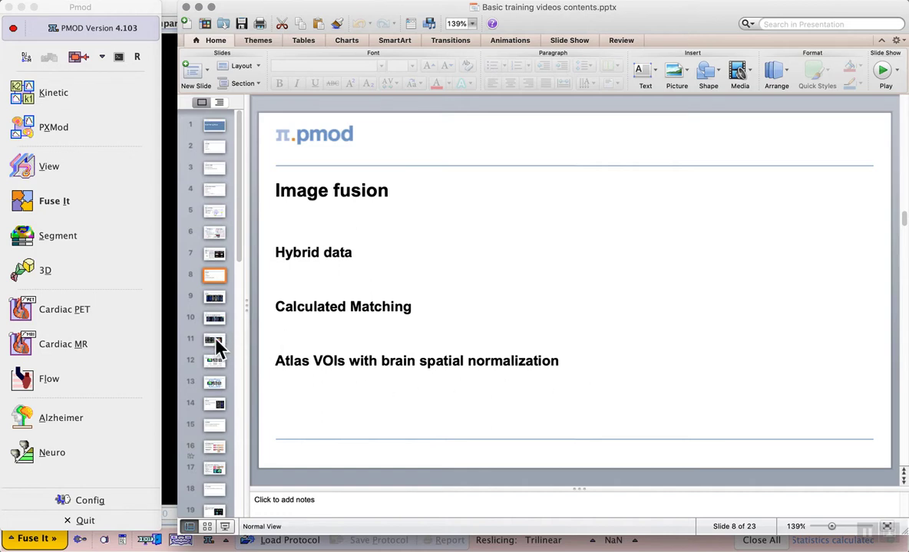
left_click(216, 343)
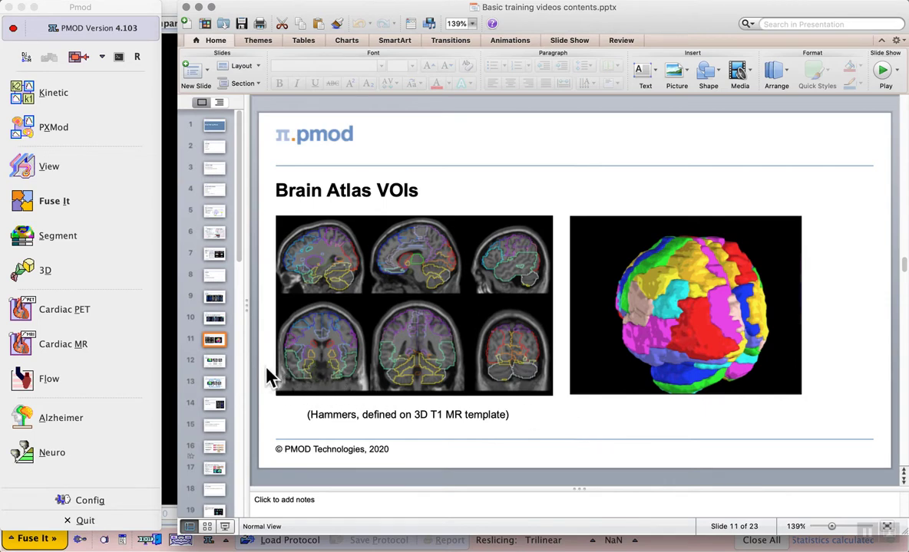
left_click(215, 362)
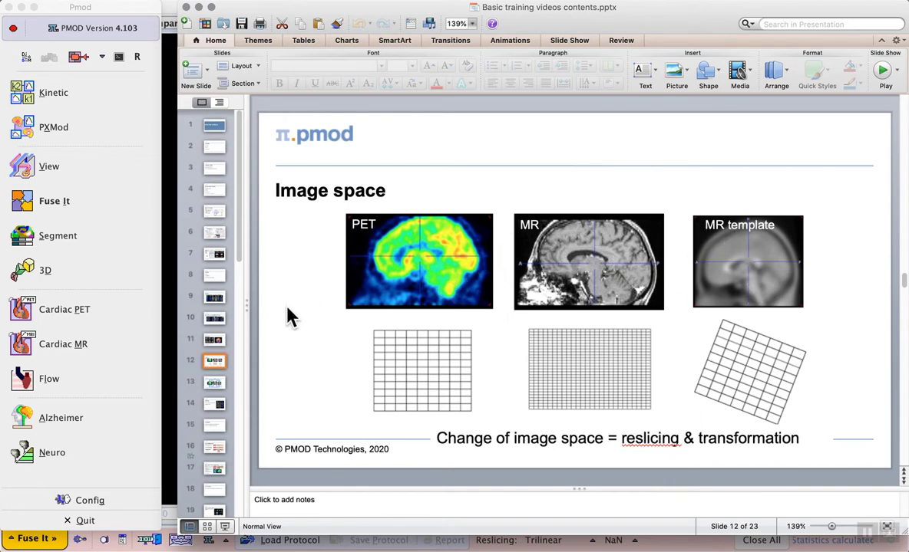
left_click(215, 383)
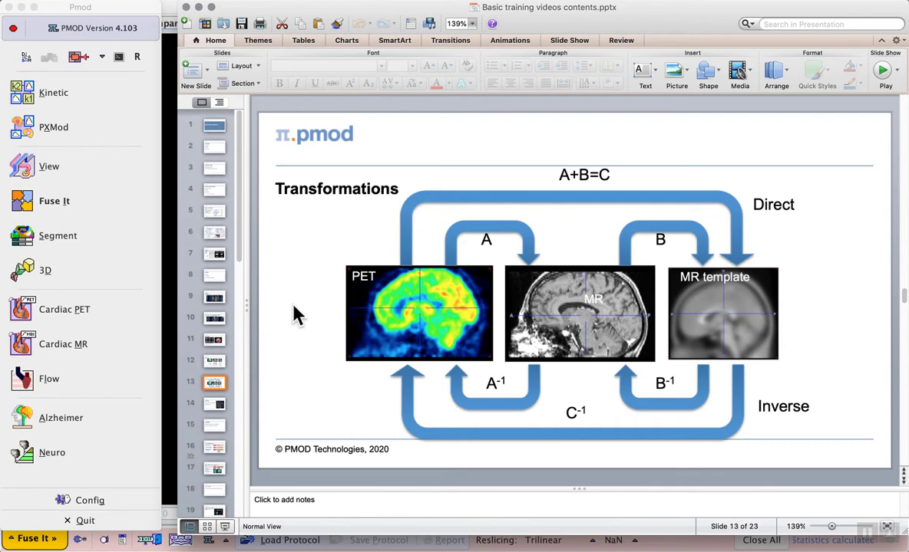
left_click(864, 530)
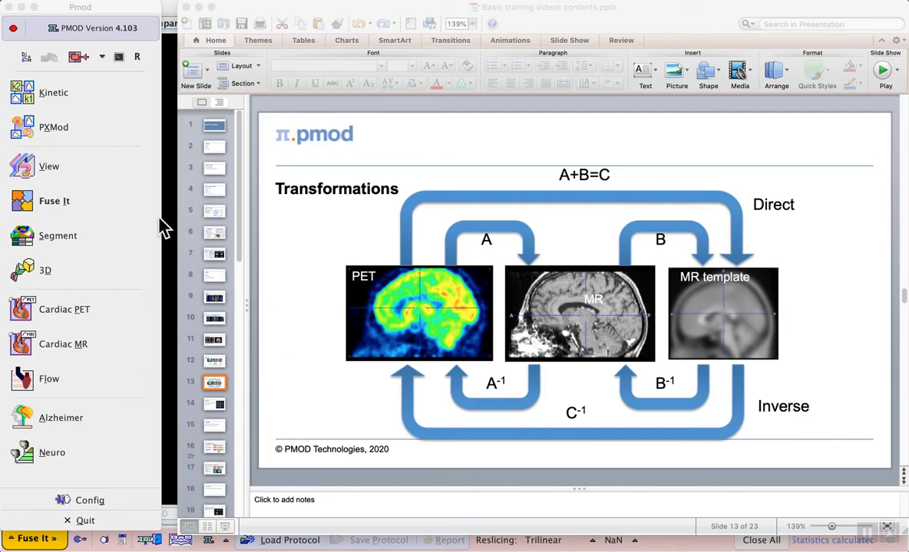
Step: Launch Fuse It and change its default matching method from Hybrid to Deformable in Settings
left_click(126, 210)
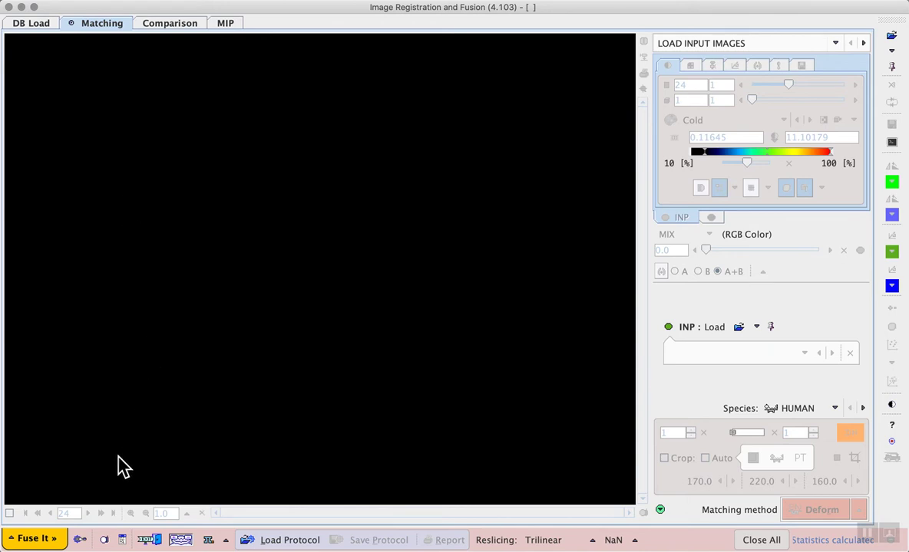
left_click(82, 540)
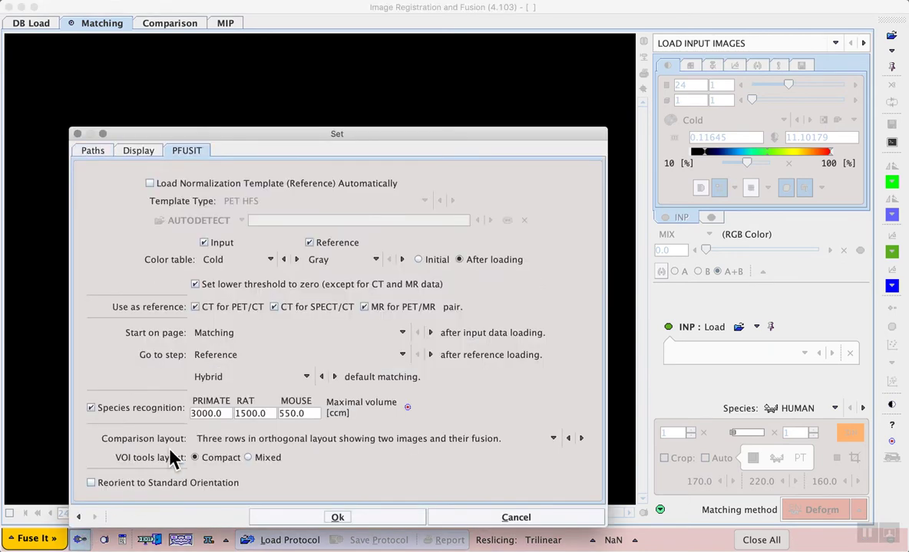
left_click(306, 377)
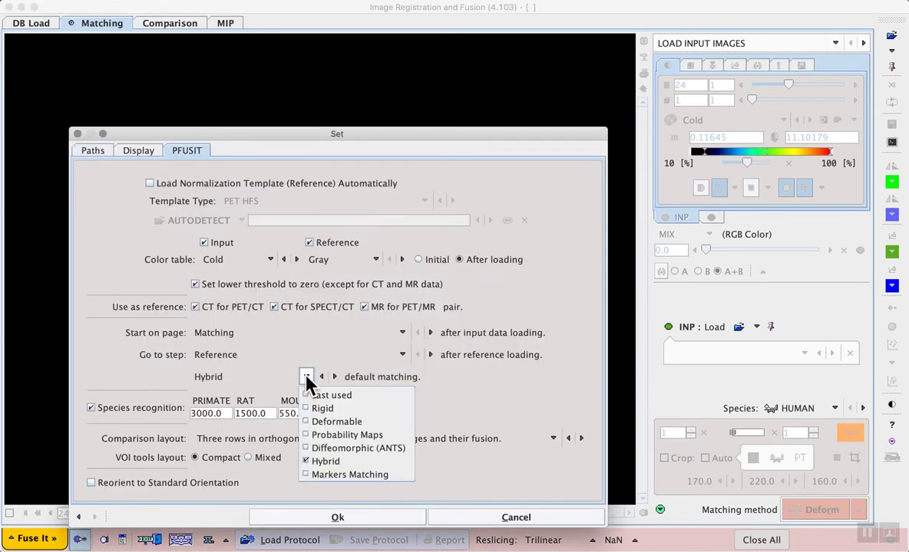
left_click(389, 421)
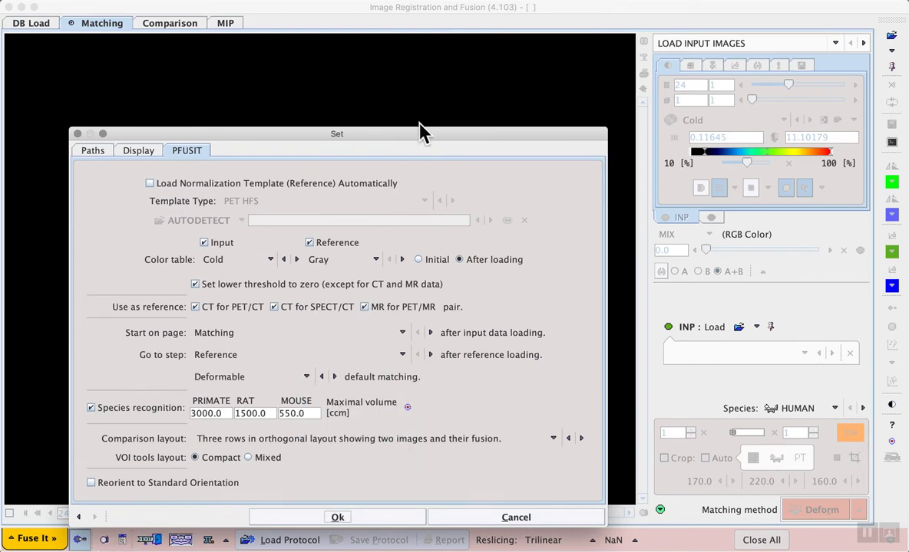
left_click_drag(422, 126, 421, 122)
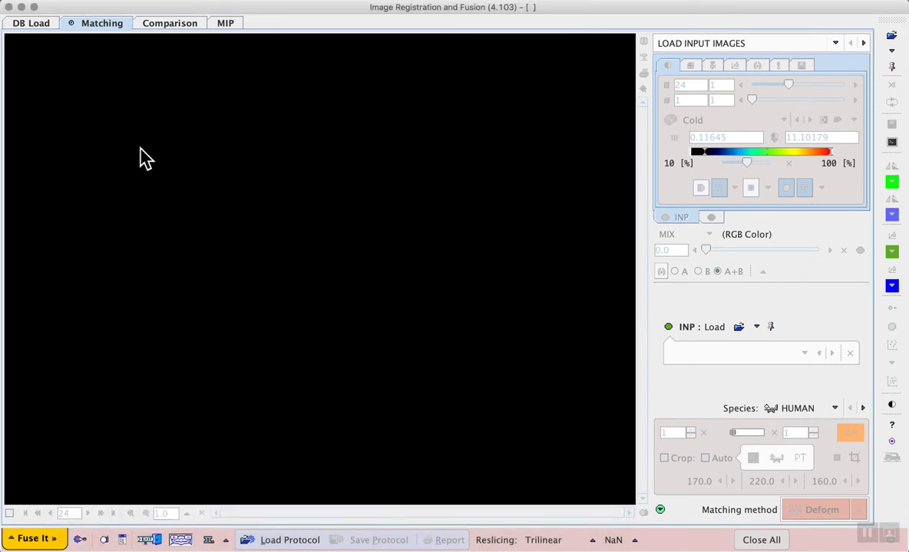
left_click(36, 29)
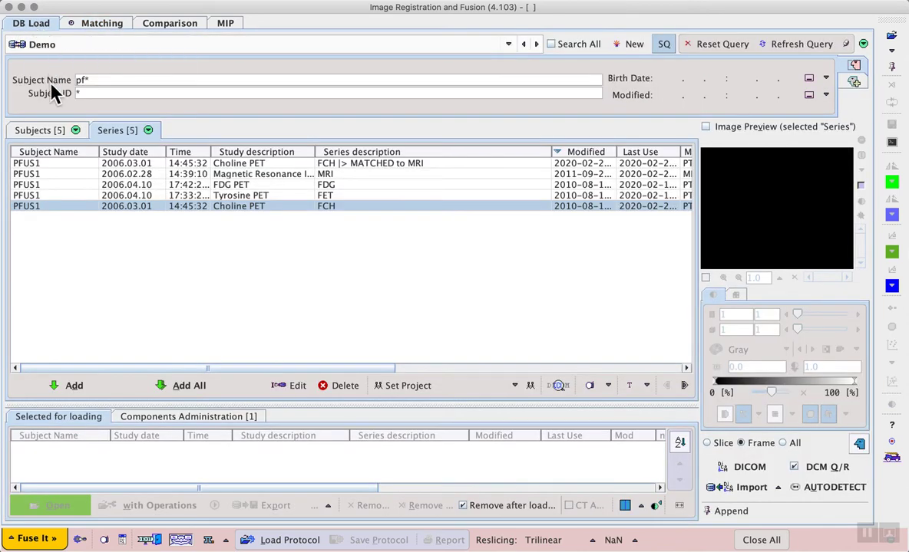
Step: Load the demo subject's FDG PET series from the database Series list
left_click(42, 132)
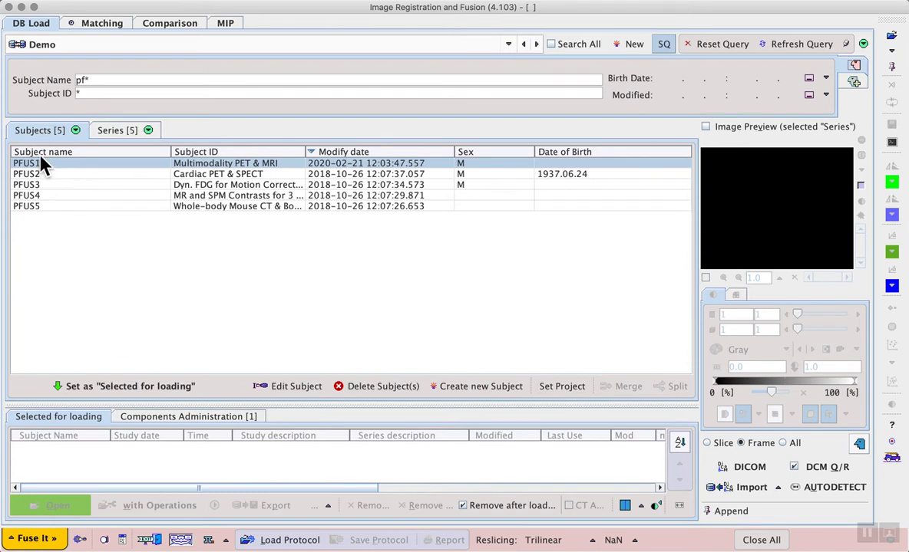
left_click(115, 131)
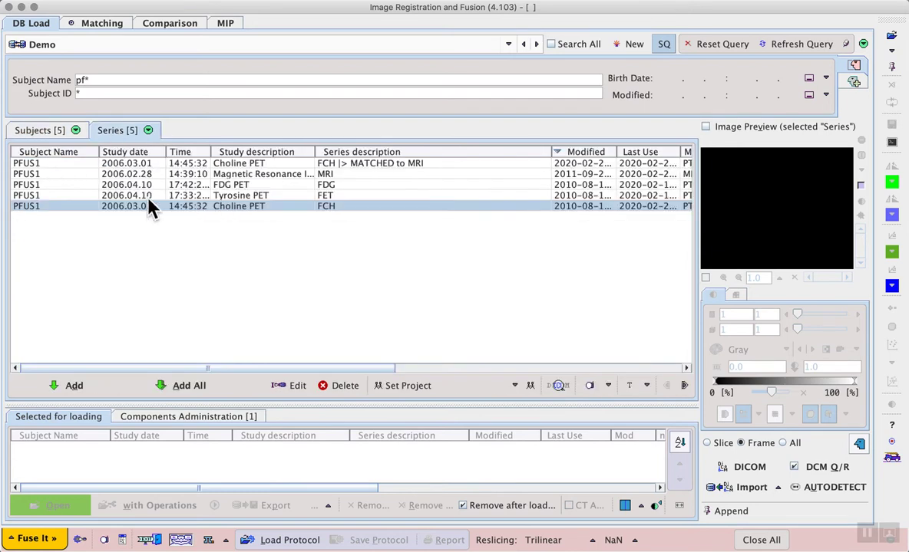
left_click(340, 185)
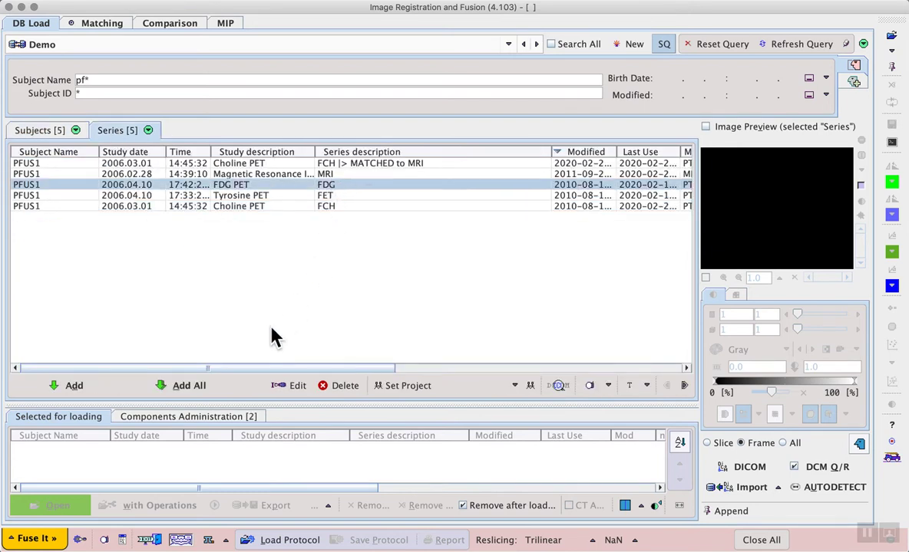
left_click(83, 387)
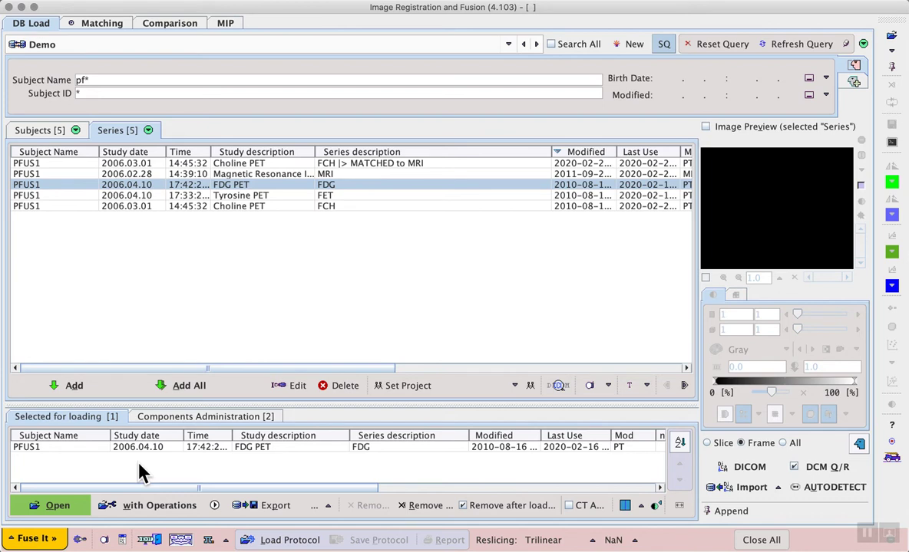
left_click(67, 508)
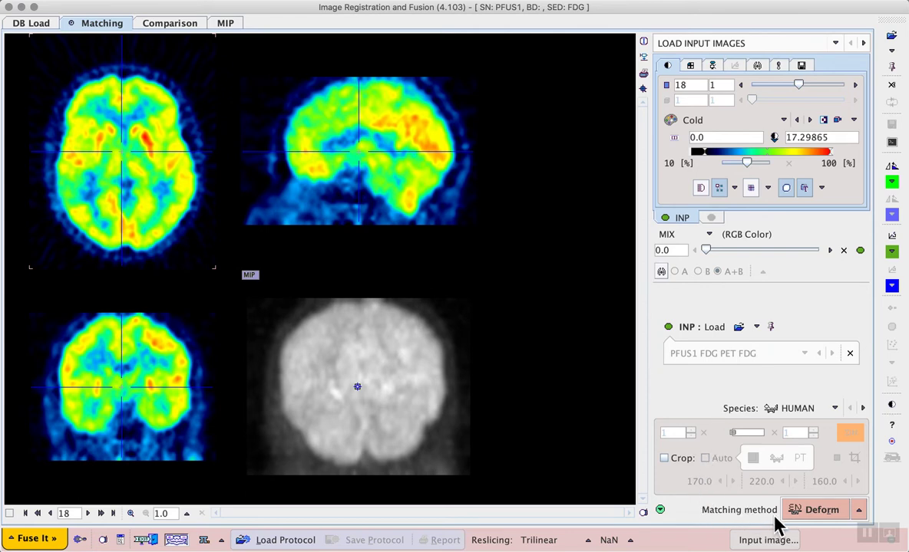
Step: Choose Deform matching, load the PET template as reference, and shift the blend toward it
left_click(832, 521)
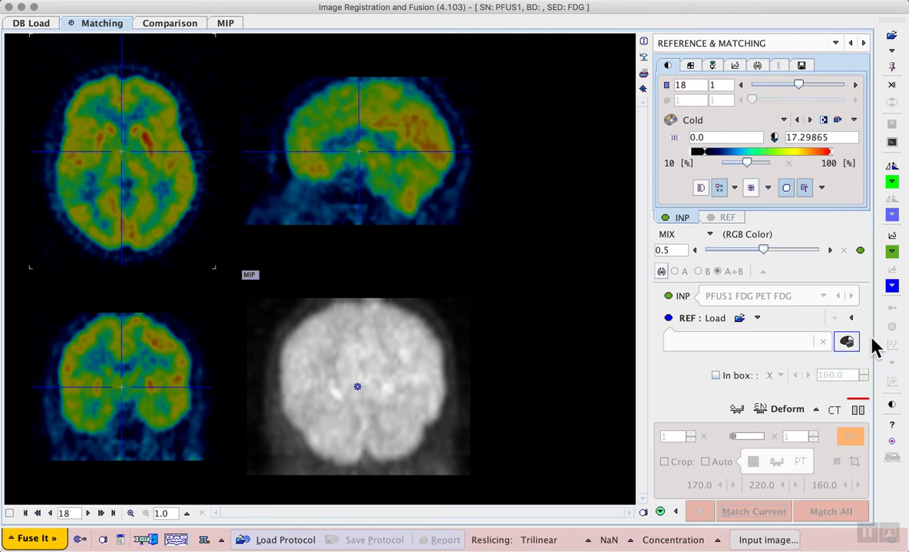
left_click(847, 342)
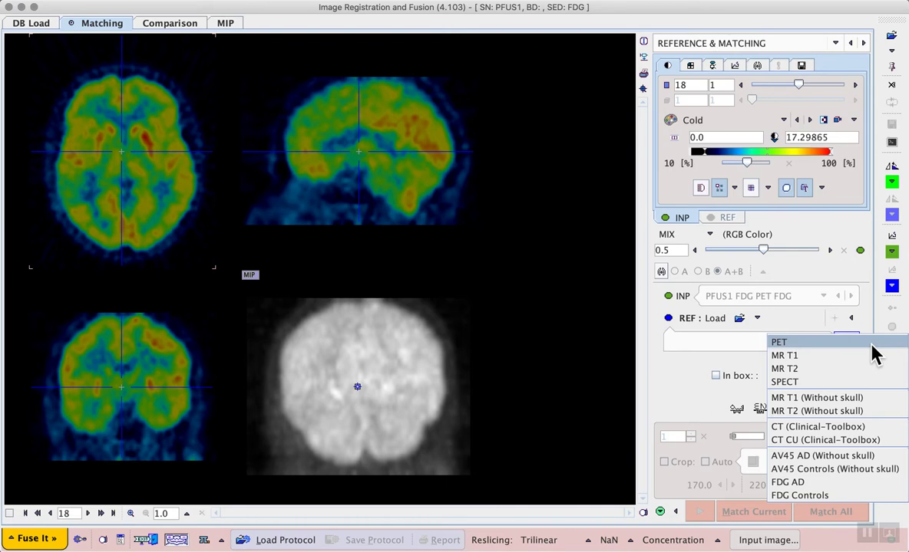
left_click(822, 351)
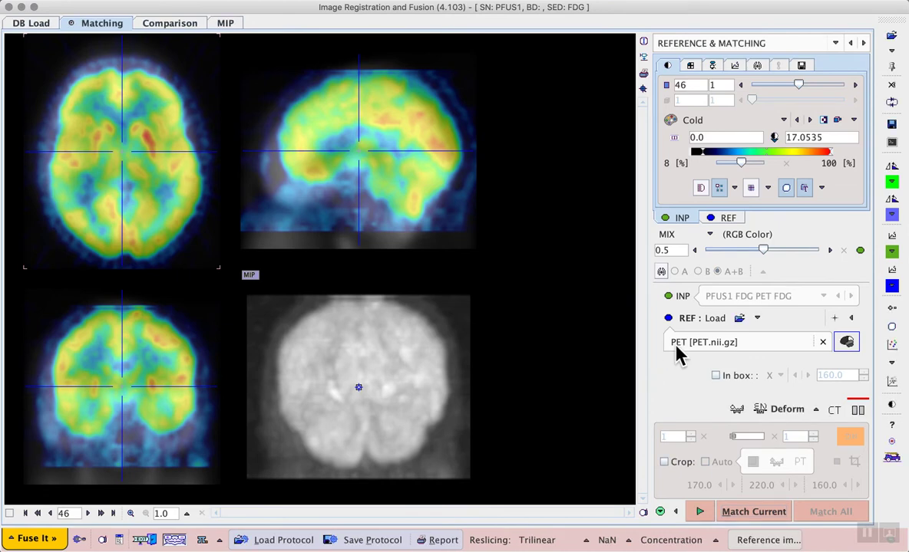
left_click_drag(765, 248, 781, 287)
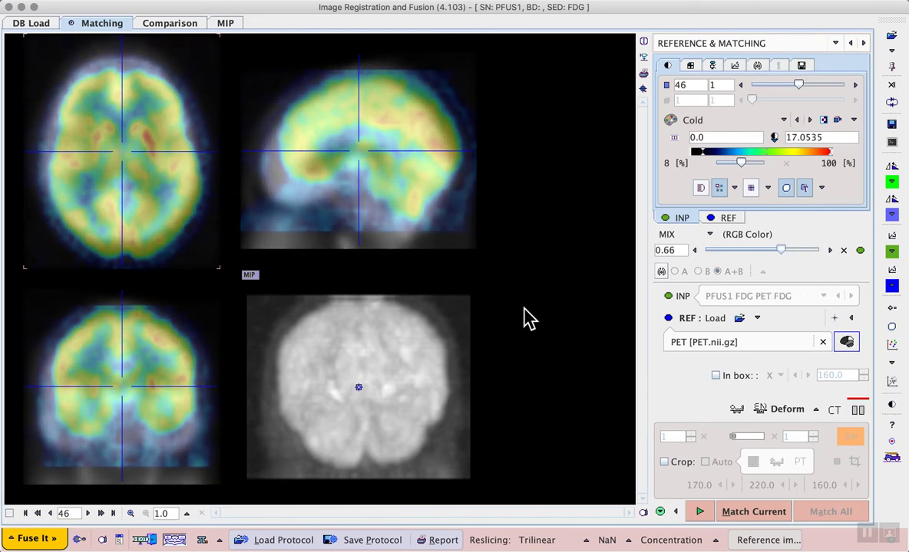
Step: Open the FDG input's manual reorientation panel, showing translation X 92.578, Y −99.187, Z 56.25
left_click(893, 237)
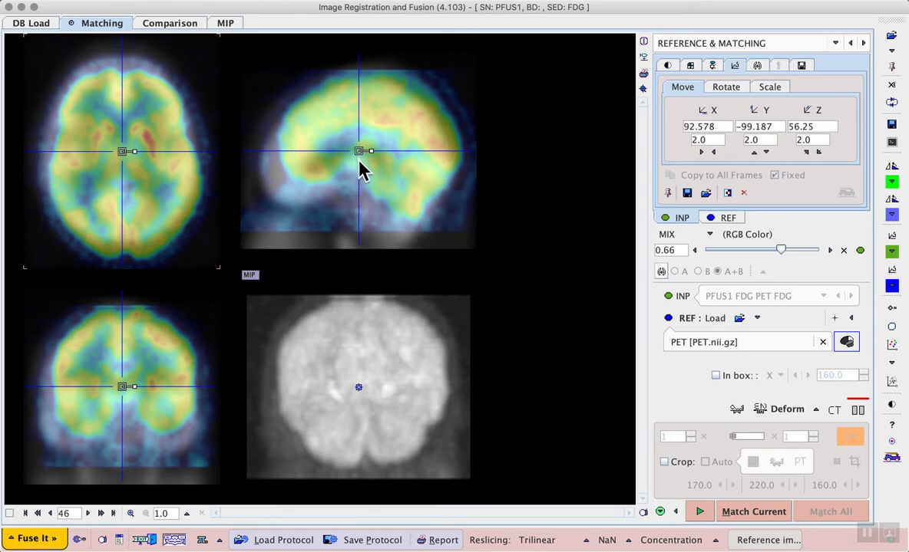
Step: Shift the FDG input over the template to translation X 95.495, Y −107.931, Z 70.833
left_click_drag(361, 152, 340, 166)
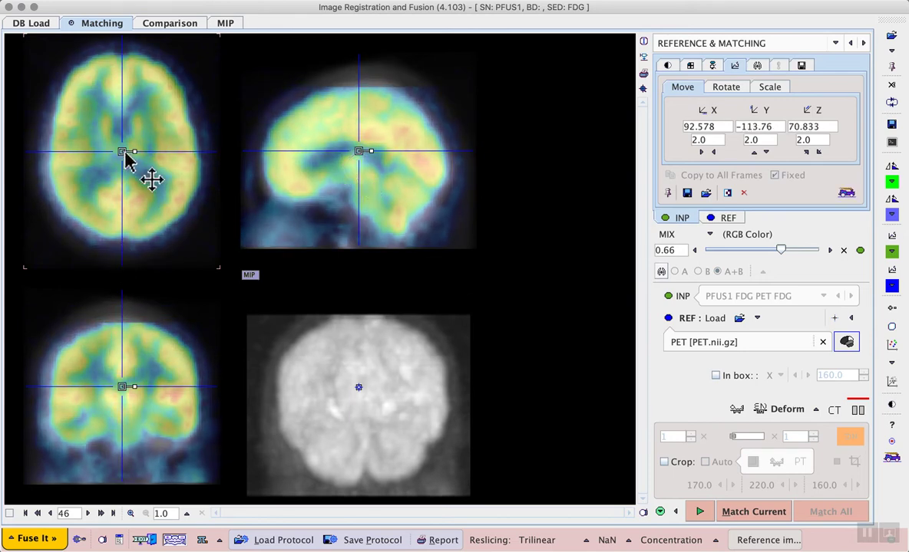
mouse_move(150, 179)
left_mouse_down()
mouse_move(138, 197)
mouse_move(142, 178)
mouse_move(148, 185)
left_mouse_up()
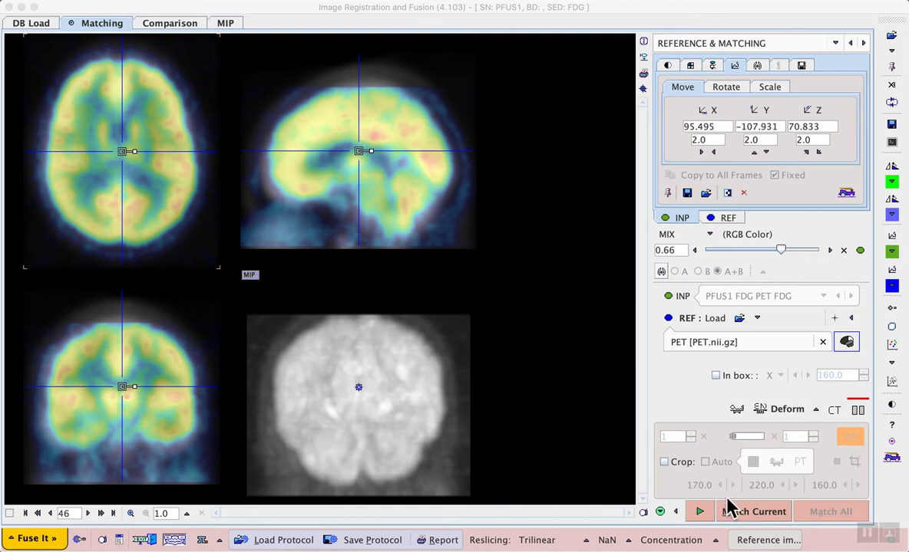
Step: Run Match Current to normalize the FDG series to the PET template
left_click(746, 514)
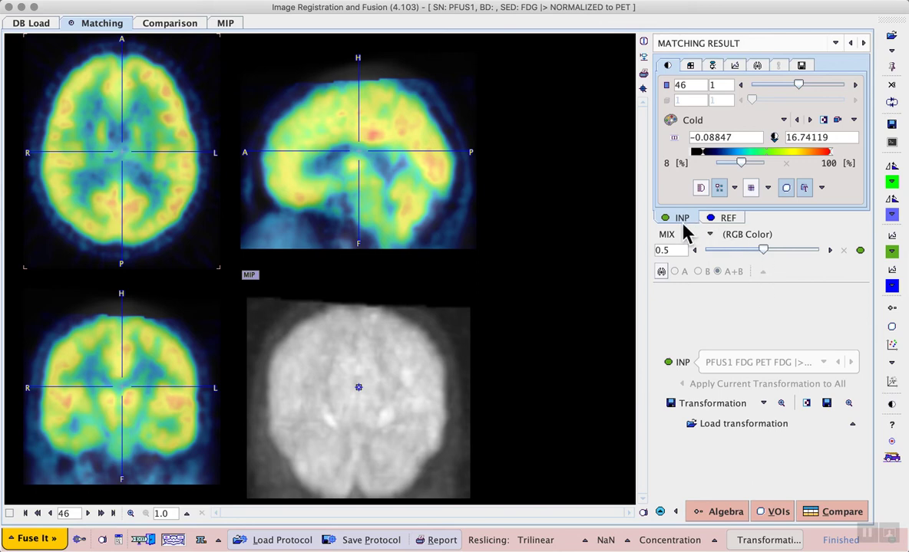
Step: Turn on contour outlines and keep only the reference template's red contours (B)
left_click(660, 272)
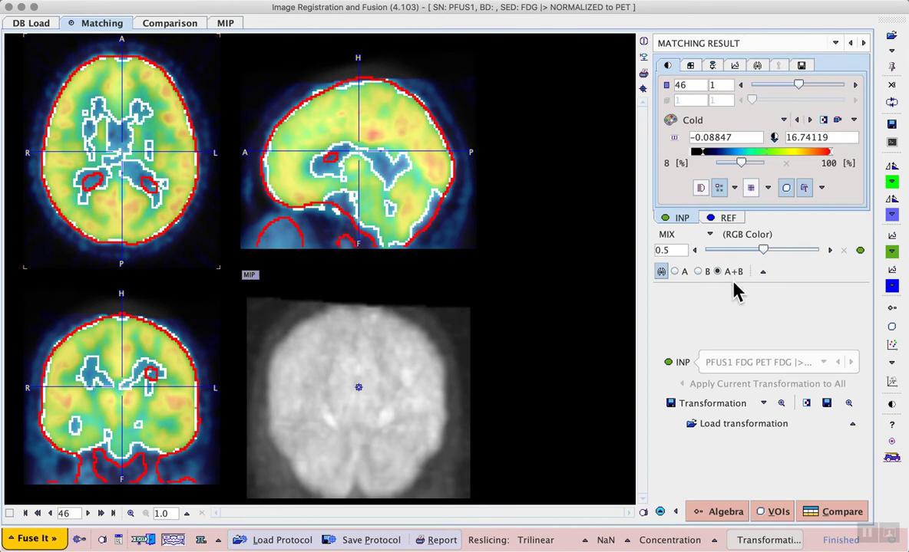
left_click(698, 271)
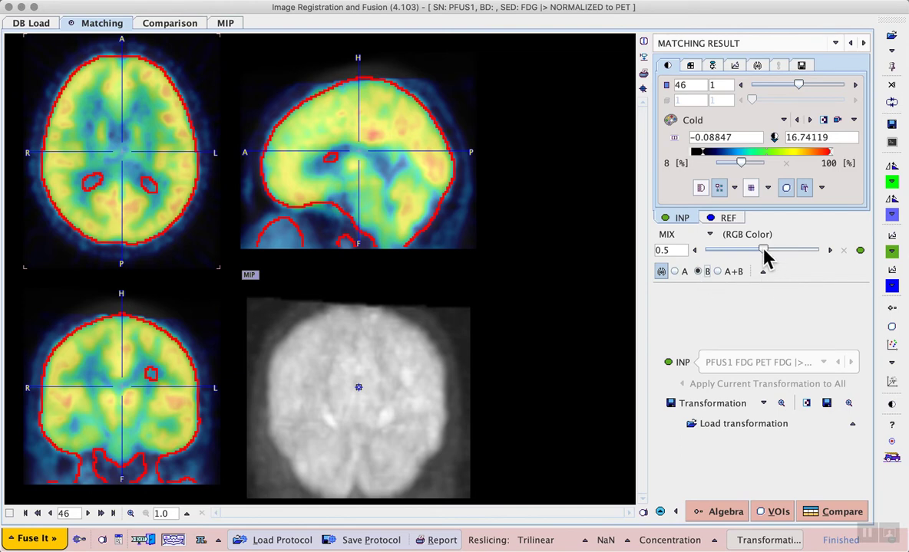
Step: Set the fusion blend to 1.0 to show only the grey template, and view its REF settings
left_click(798, 251)
left_click_drag(798, 260, 840, 254)
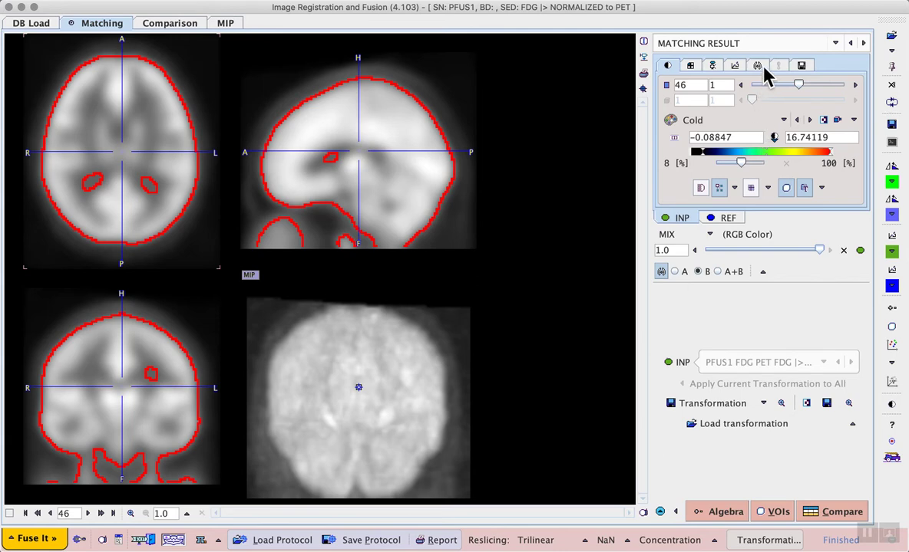
left_click(728, 219)
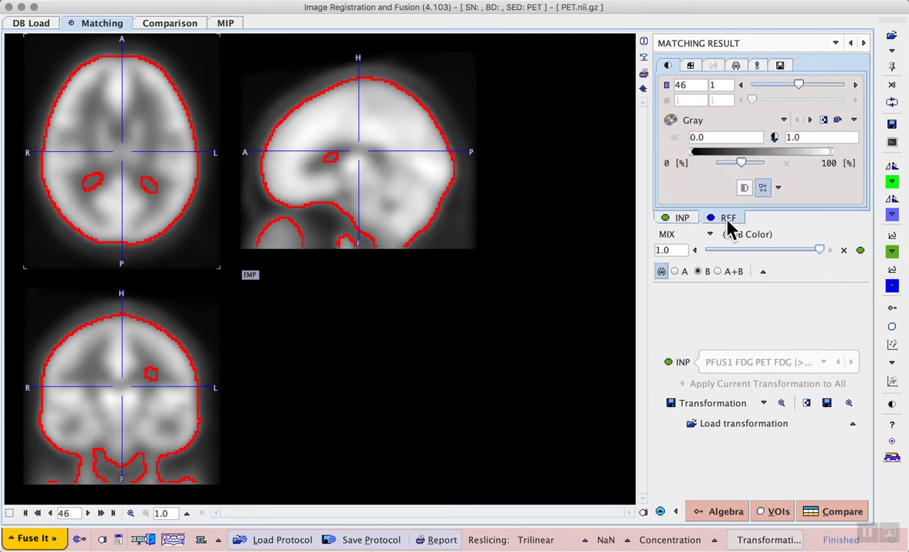
Step: Check the template's intensity histogram, then return to the FDG input's Cold colour settings
left_click(735, 66)
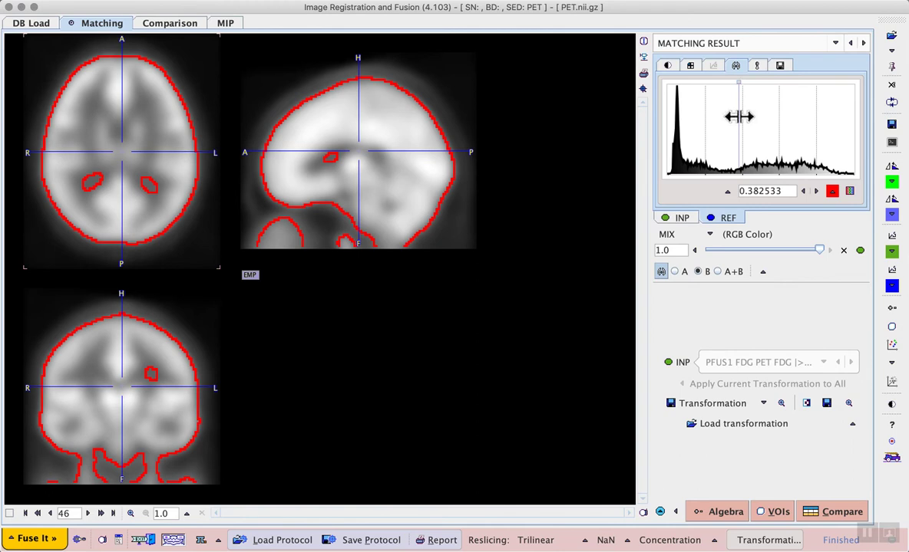
left_click(680, 220)
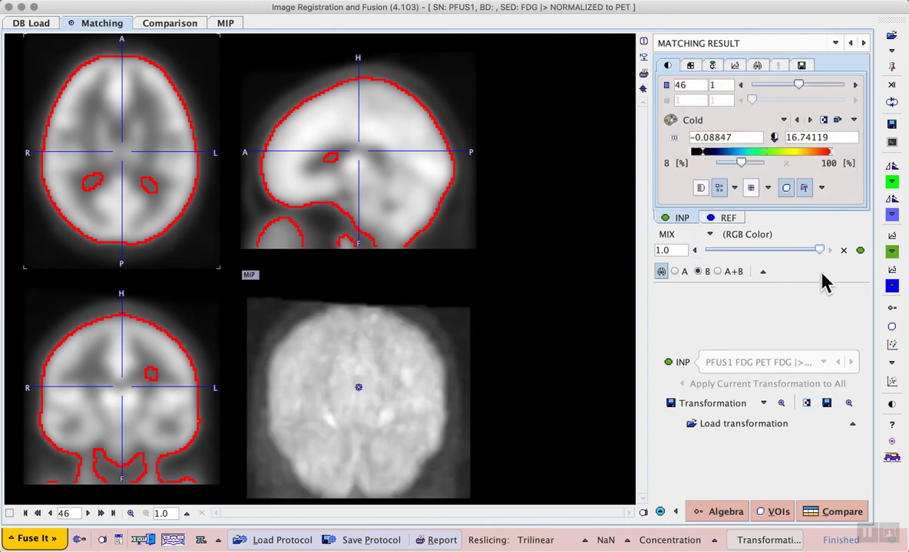
Step: Return the MIX blend to 0.0 and navigate the sagittal and axial views to slice 45
left_click_drag(807, 256, 710, 258)
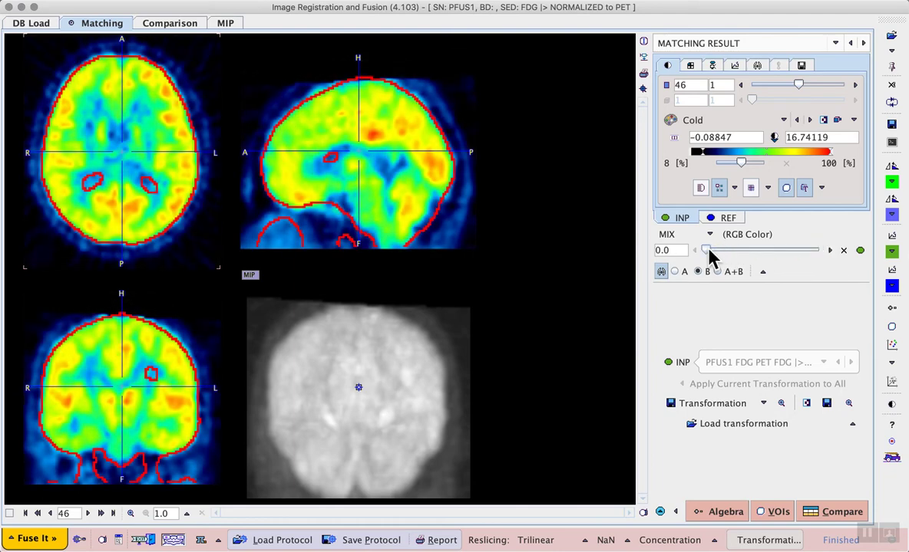
left_click(418, 152)
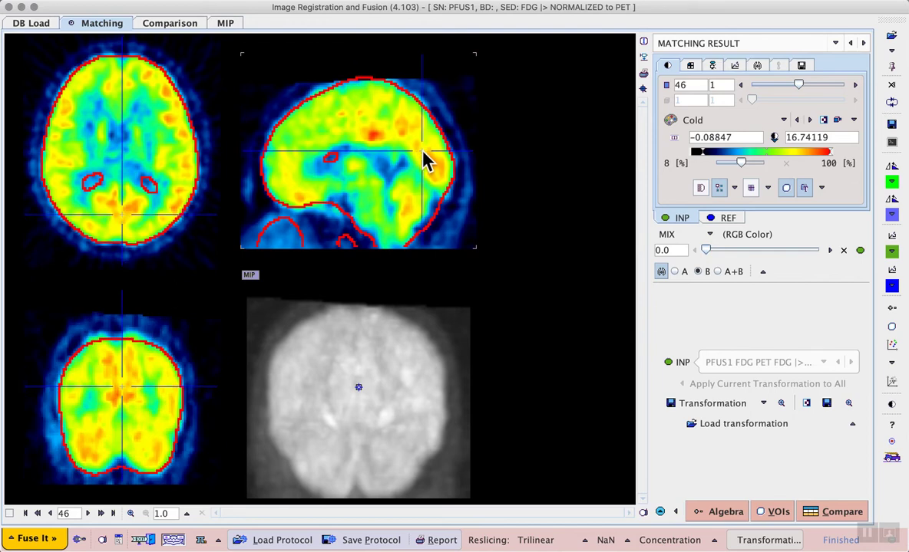
left_click(130, 79)
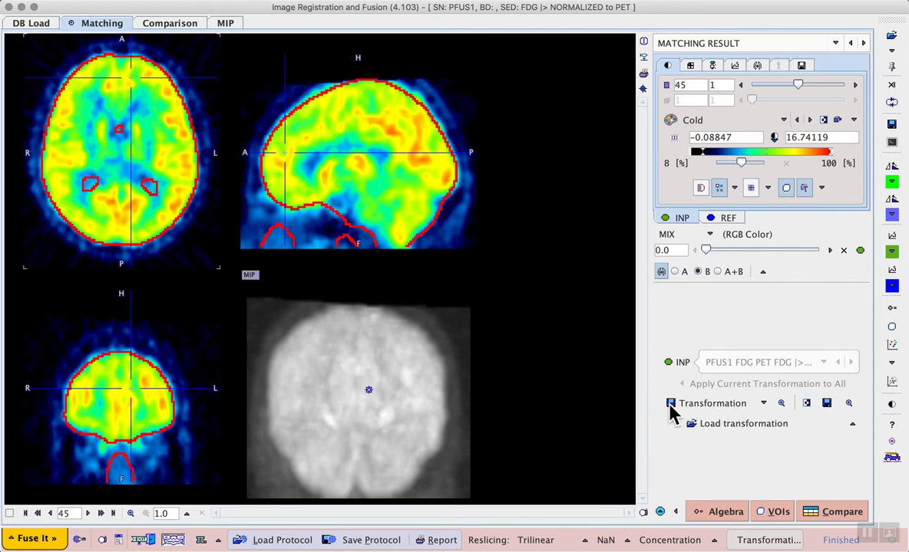
left_click(721, 411)
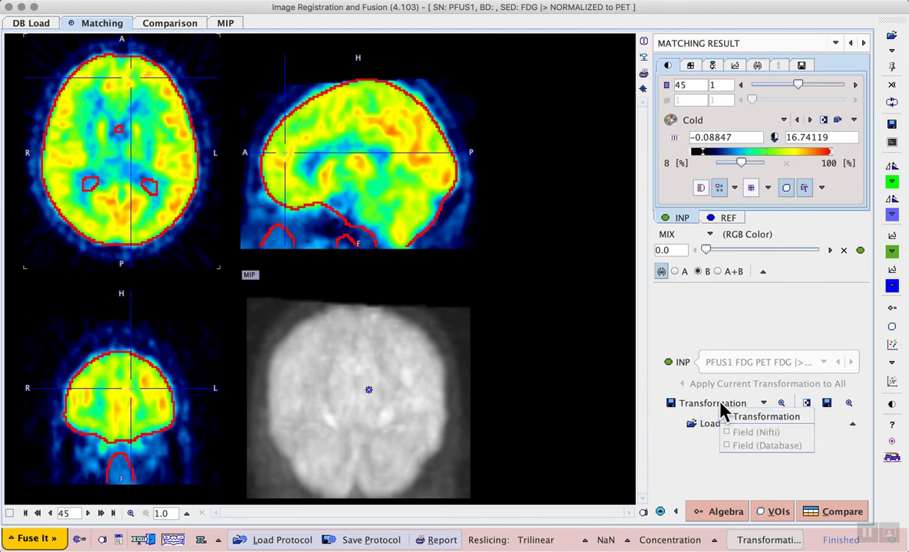
Step: Save the transformation as matrix table 'FDG-PET-to-template' in the Demo database
left_click(770, 419)
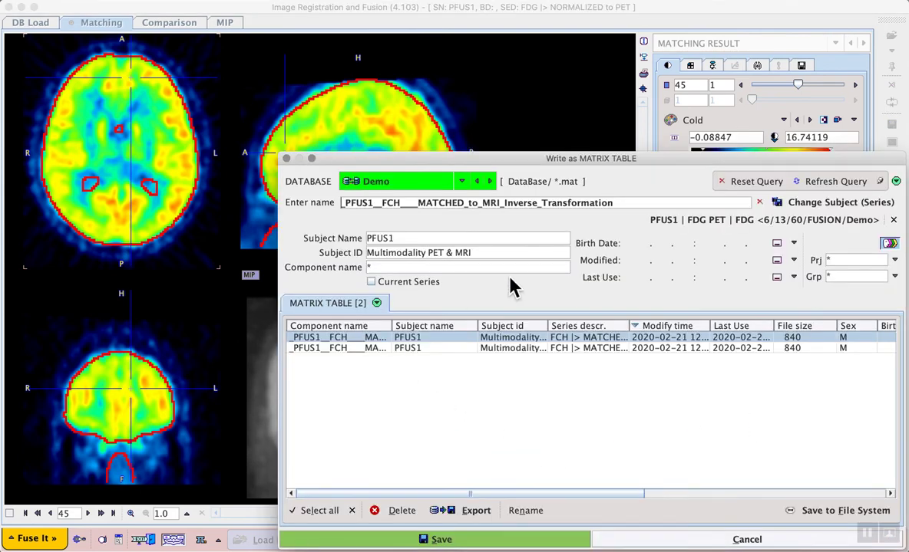
left_click(626, 203)
left_click_drag(443, 206, 342, 202)
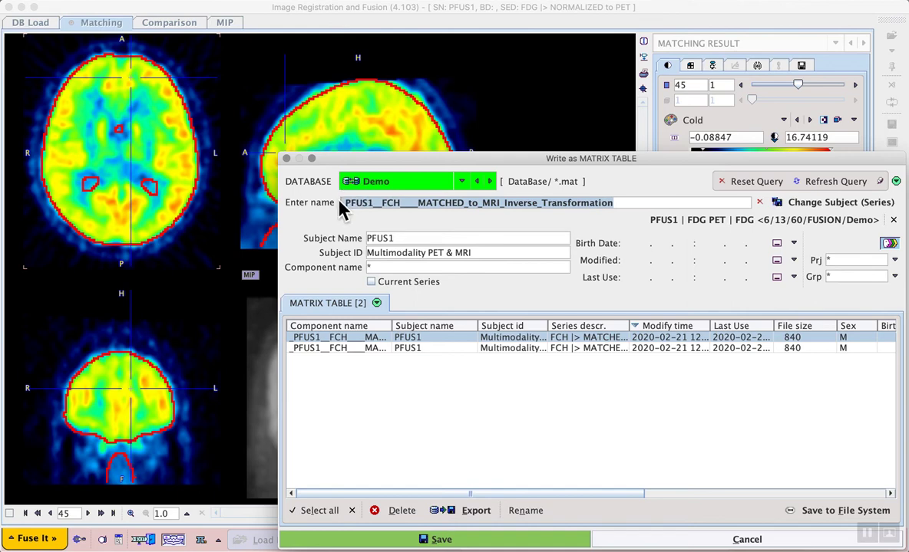
type("FDG=PET")
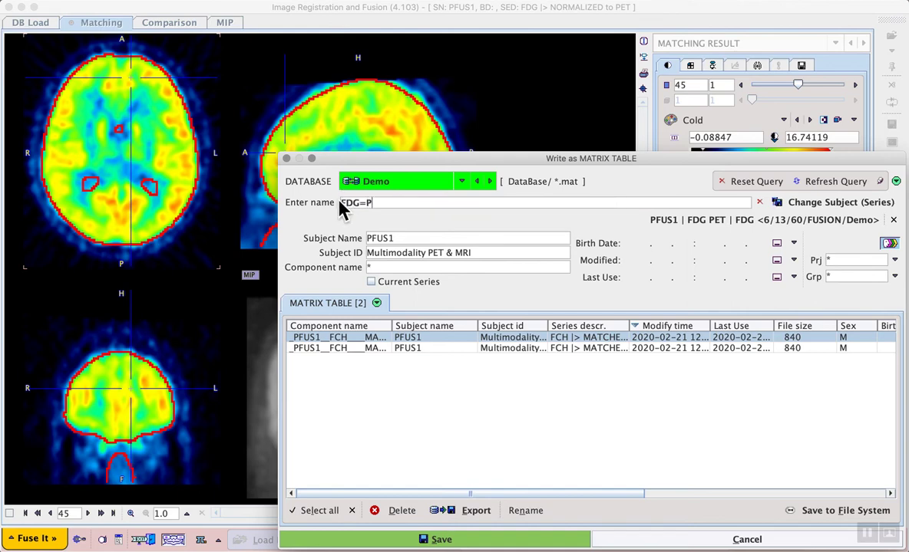
key("BackSpace")
key("BackSpace")
key("BackSpace")
key("BackSpace")
type("-PET-to-template")
left_click(482, 542)
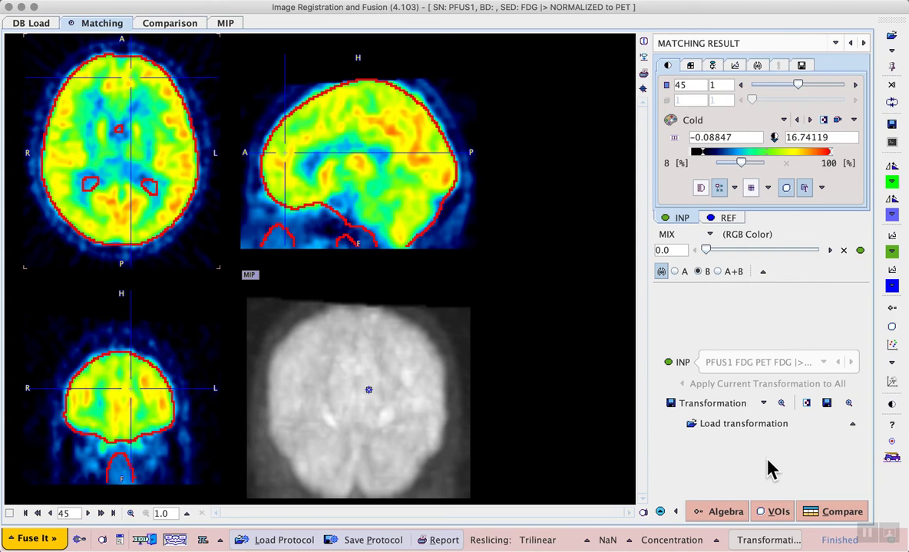
Step: Switch to VOI analysis of the normalized FDG PET matched to the PET template
left_click(778, 511)
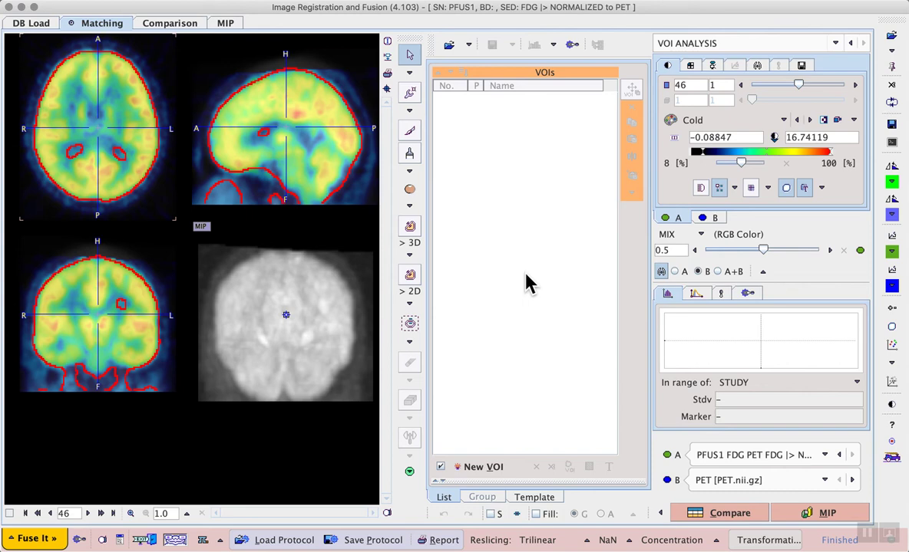
Step: Load the AAL-VOIs template atlas and switch it to AAL-Merged
left_click(539, 503)
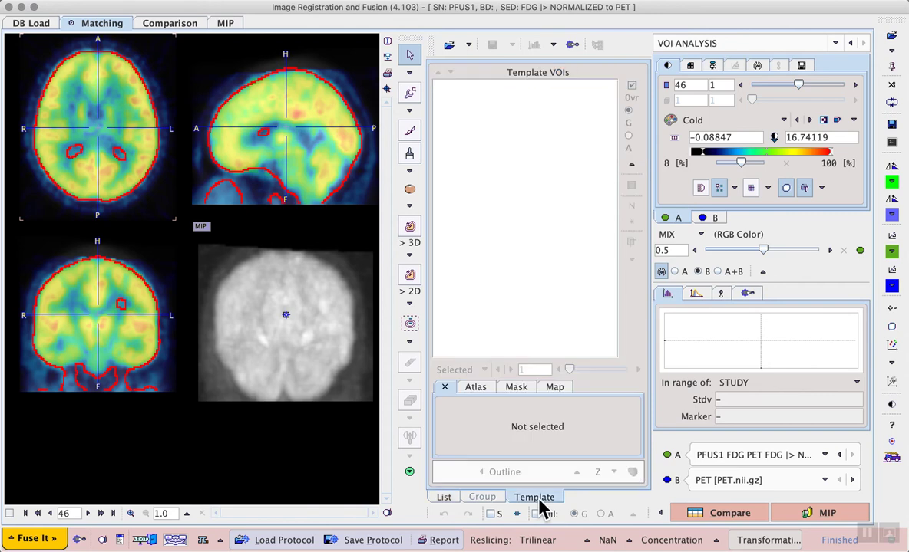
left_click(476, 389)
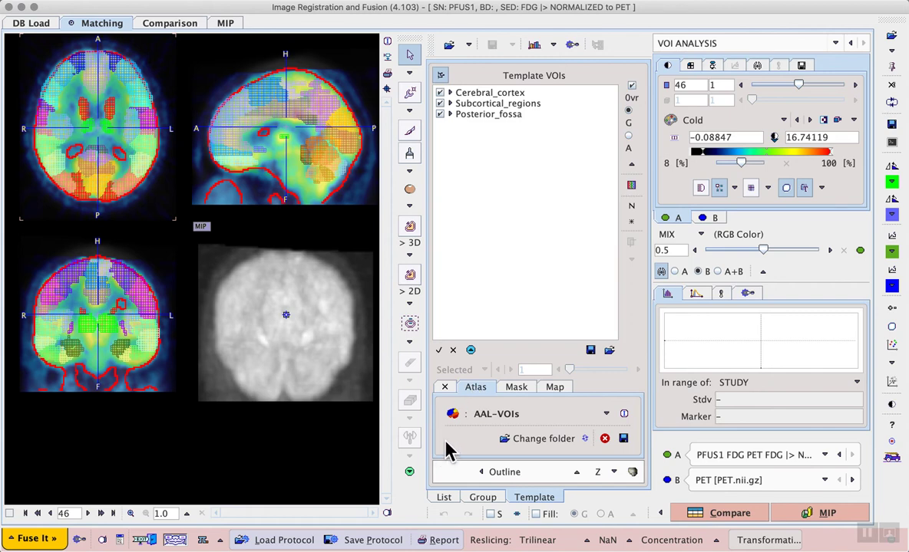
left_click(606, 414)
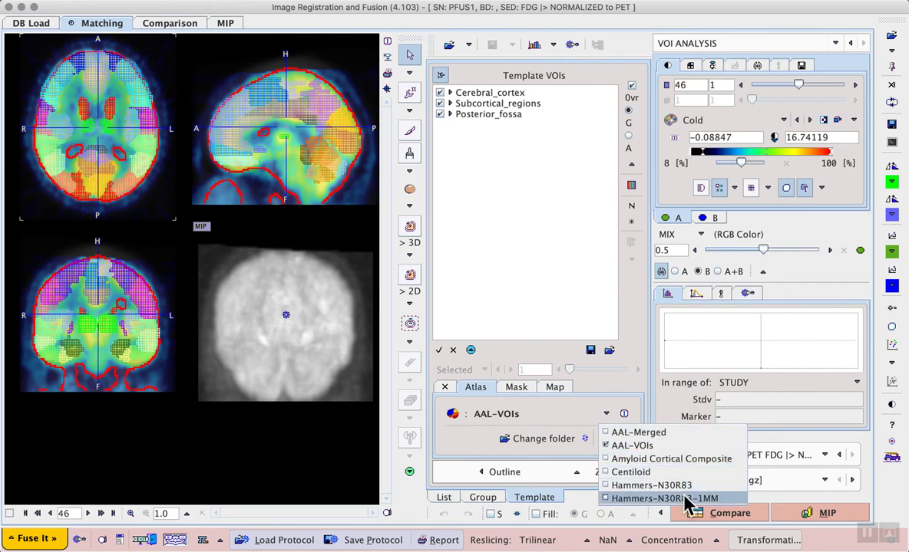
left_click(654, 432)
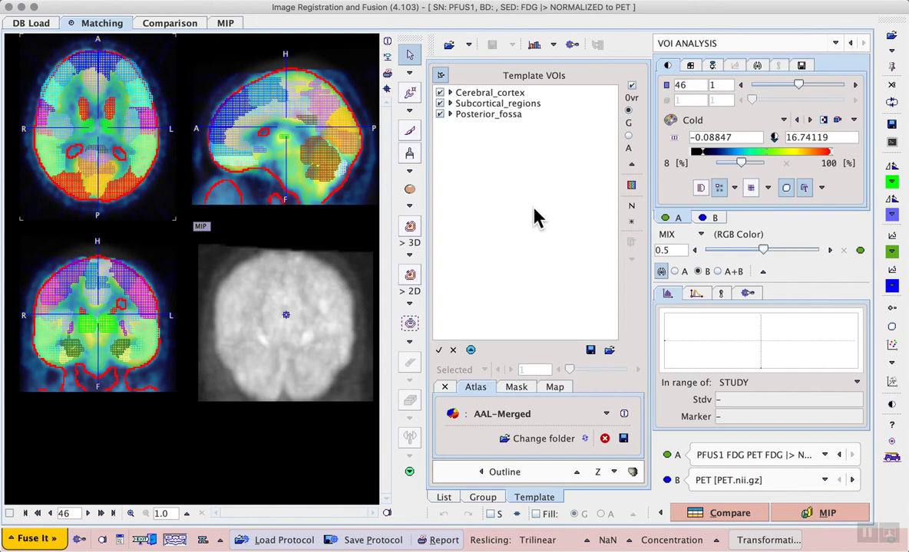
Step: Expand the AAL-Merged VOI tree, check all regions, and outline them as VOIs
left_click(470, 351)
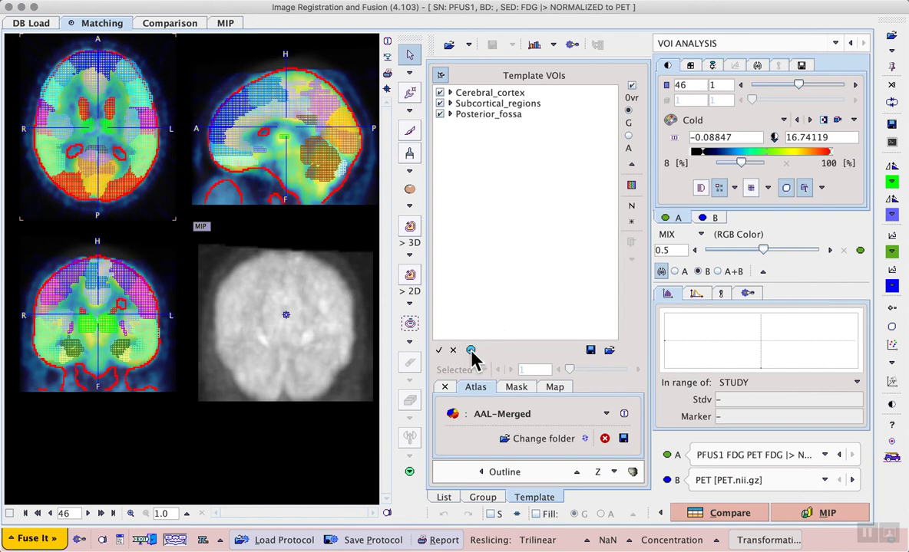
left_click(470, 351)
left_click(471, 350)
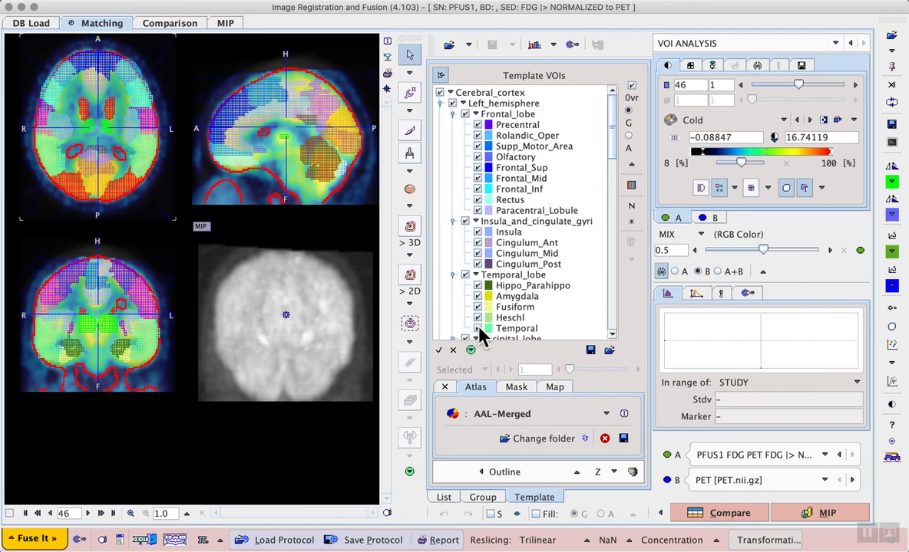
left_click(453, 350)
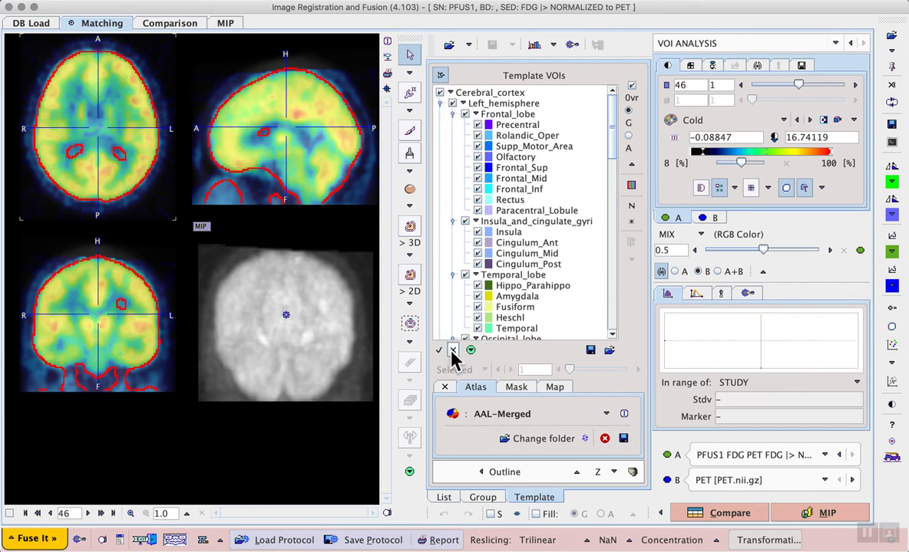
left_click(465, 114)
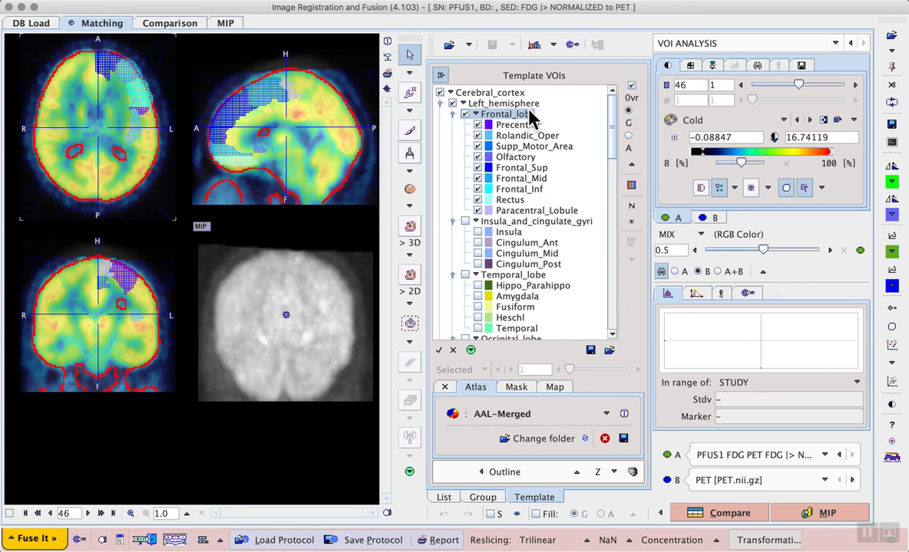
left_click(438, 350)
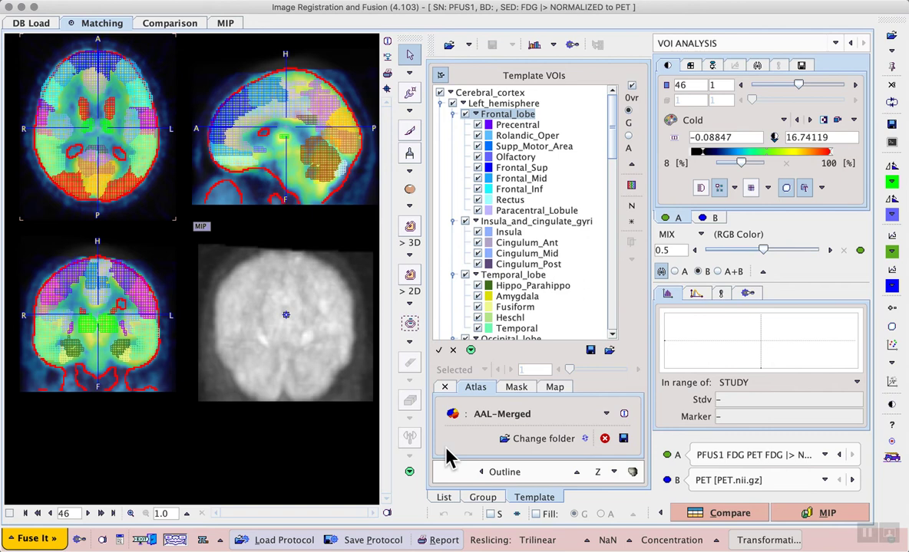
left_click(506, 471)
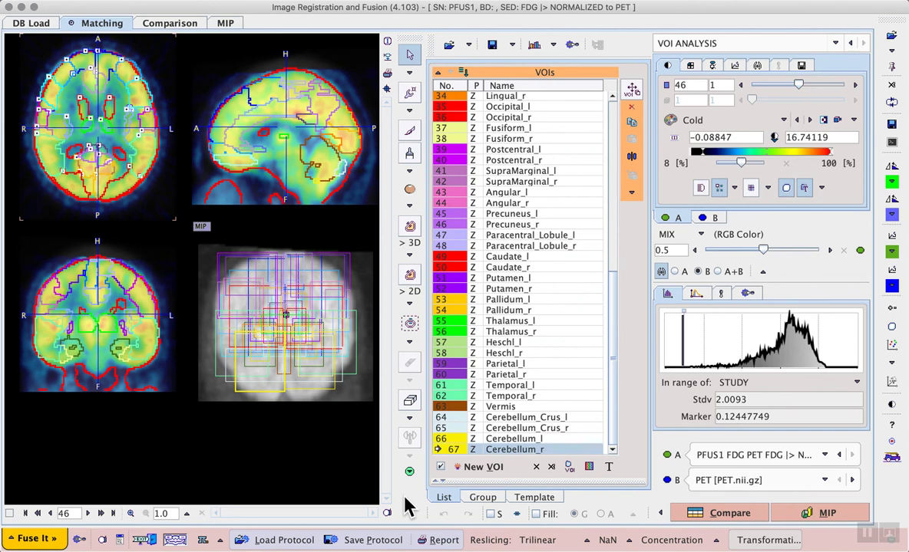
Step: Move the crosshair to a posterior cerebellum-level point and show the PET without the template
left_click(343, 132)
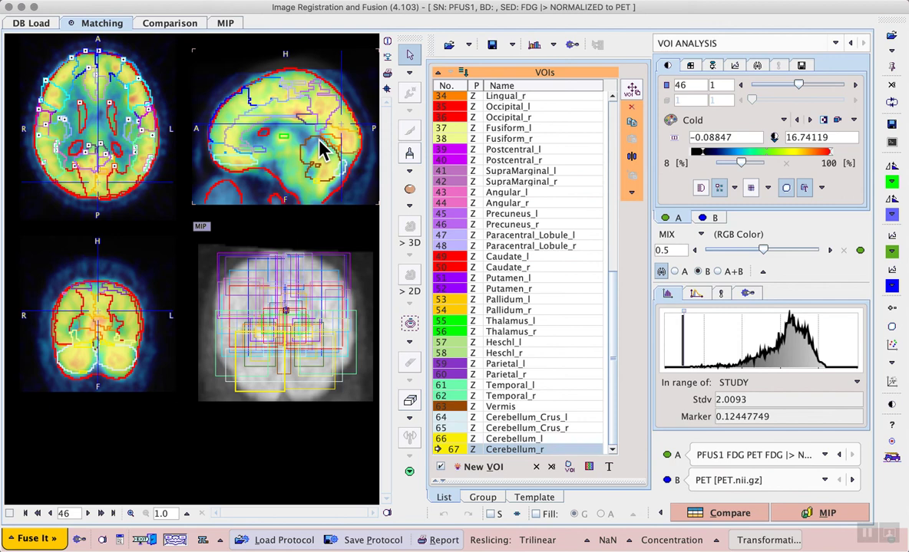
left_click(661, 272)
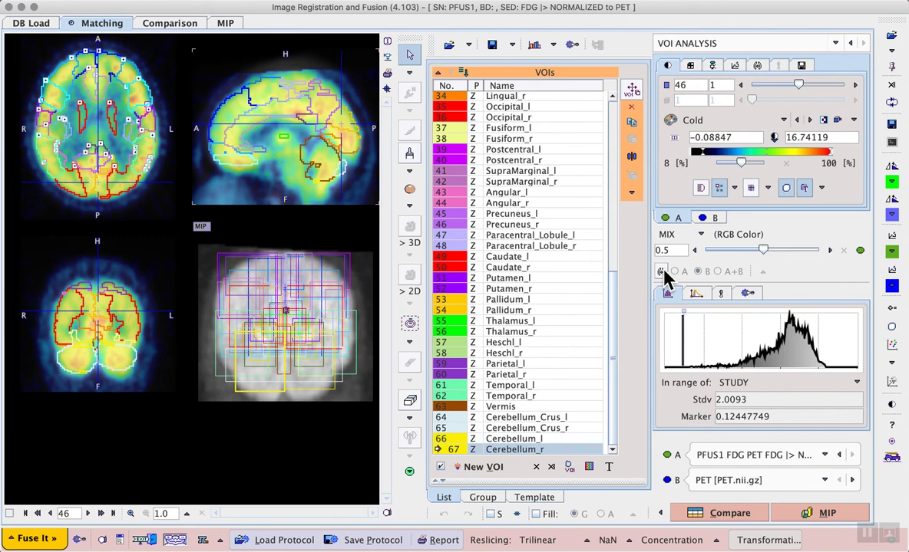
Step: Move the axial view to slice 48 and select Averaged and Sd as VOI statistics
left_click(112, 102)
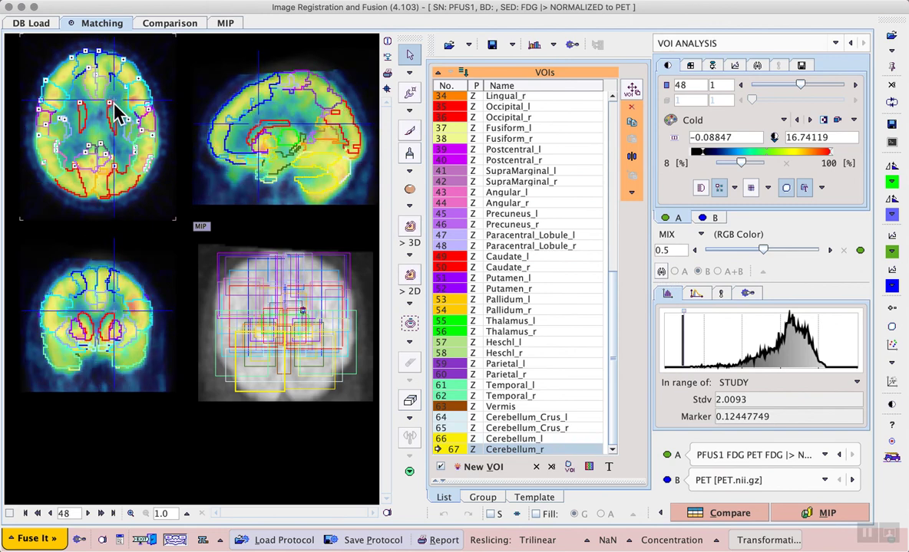
left_click_drag(114, 110, 115, 127)
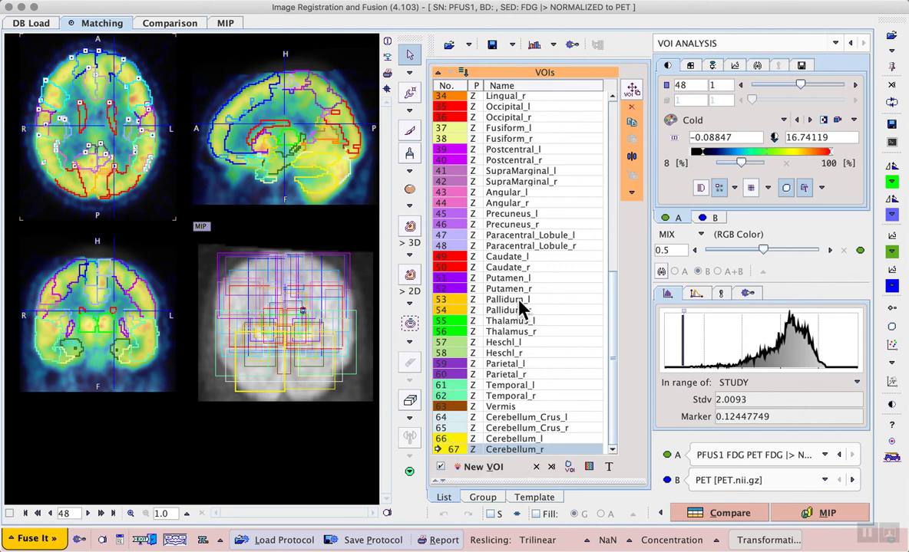
scroll(522, 301, "up", 10)
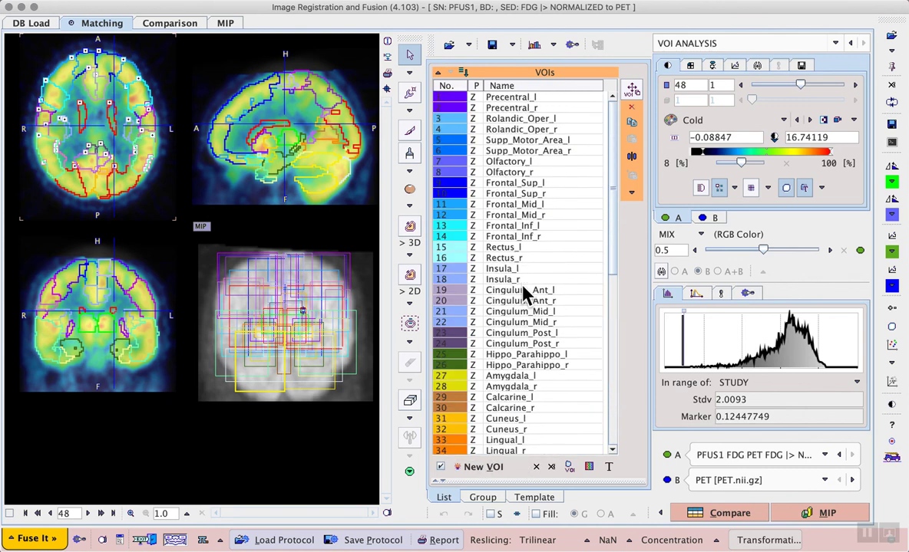
left_click(573, 45)
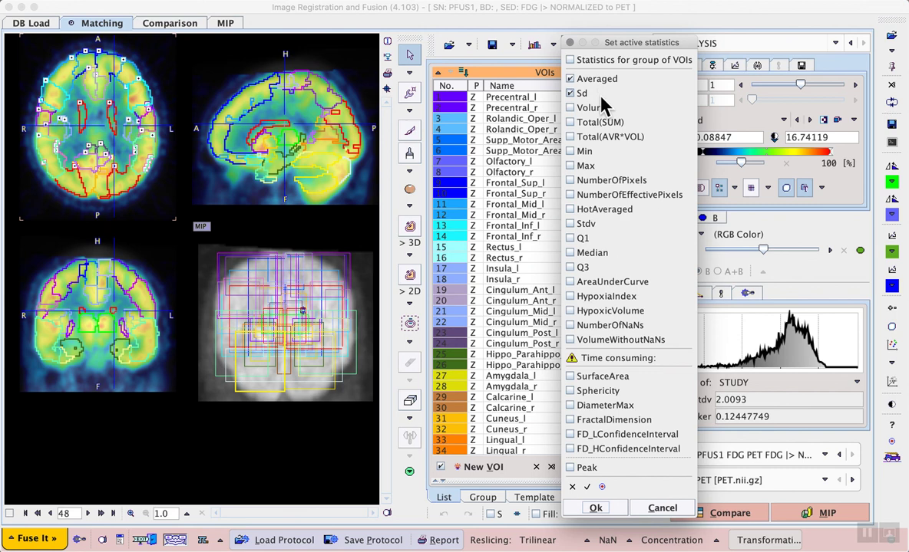
Step: Calculate the VOI statistics and list only the Averaged kBq/cc value per AAL region
left_click(596, 508)
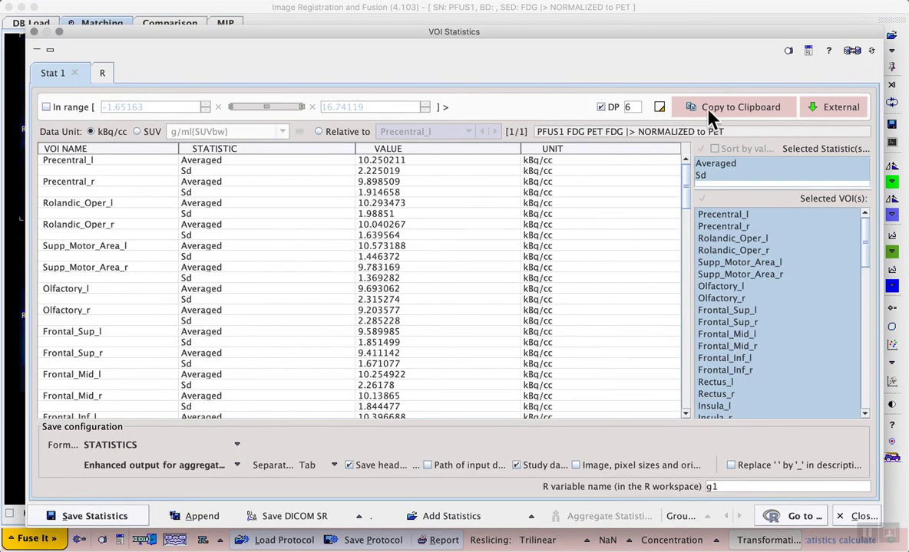
left_click(713, 165)
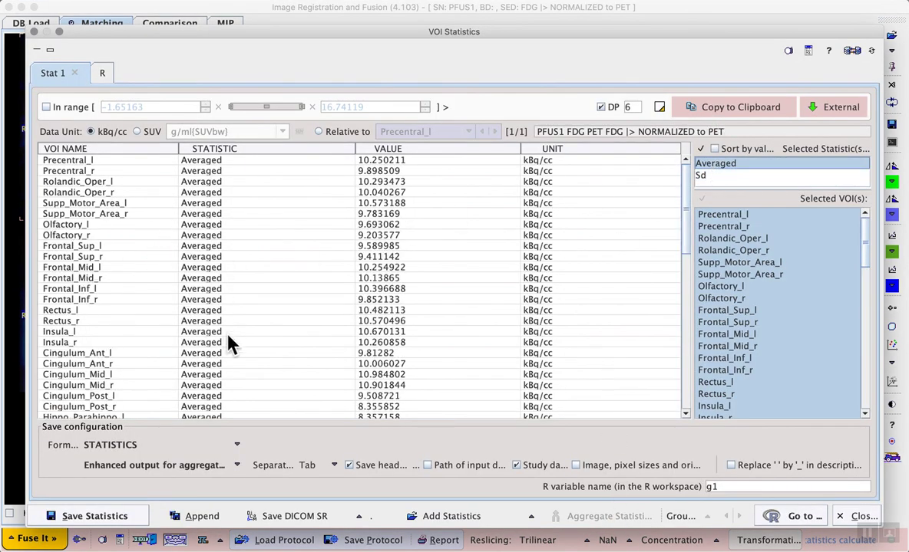
scroll(231, 346, "down", 20)
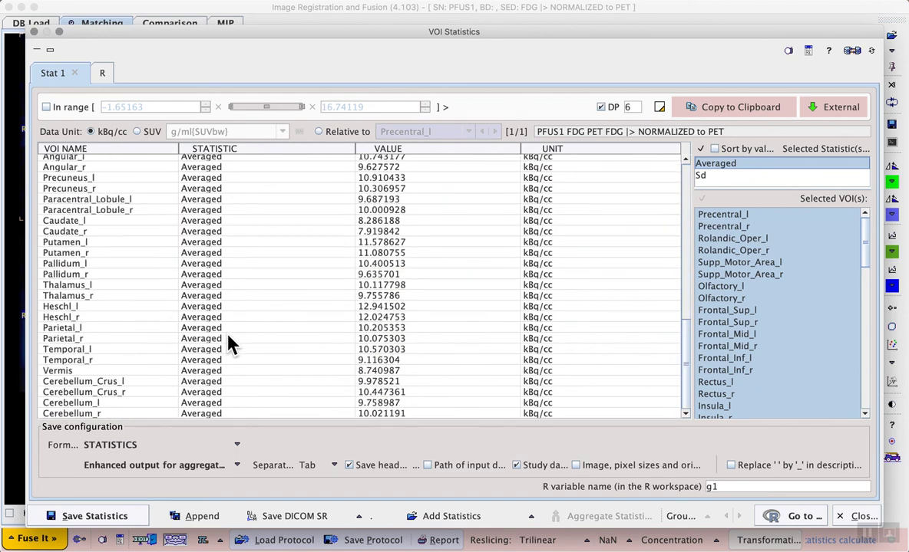
scroll(229, 340, "up", 20)
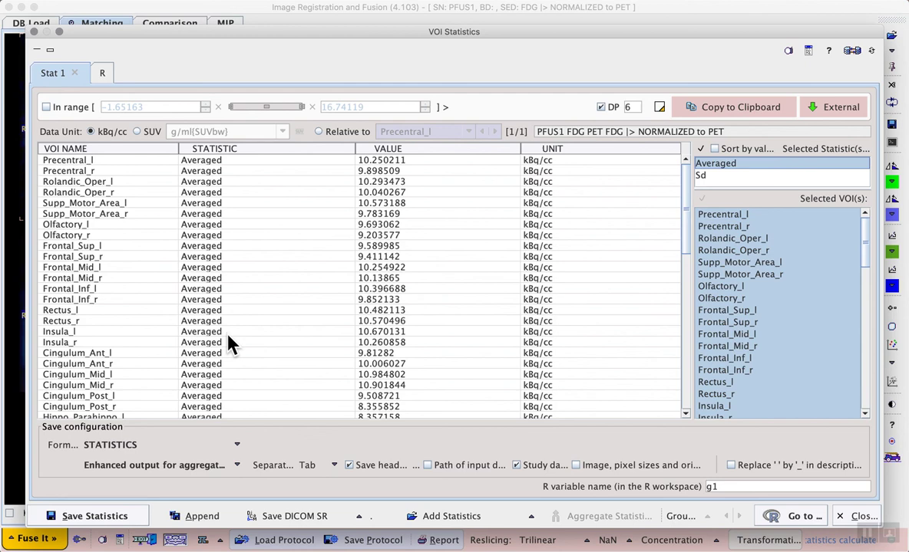
Step: Express the averaged values as SUV, then as ratios relative to Cerebellum_l
left_click(139, 132)
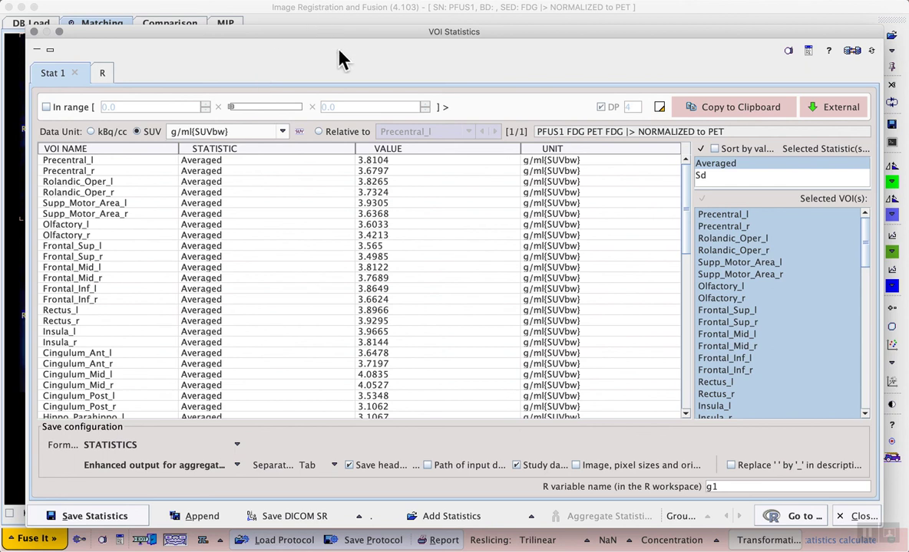
left_click(318, 132)
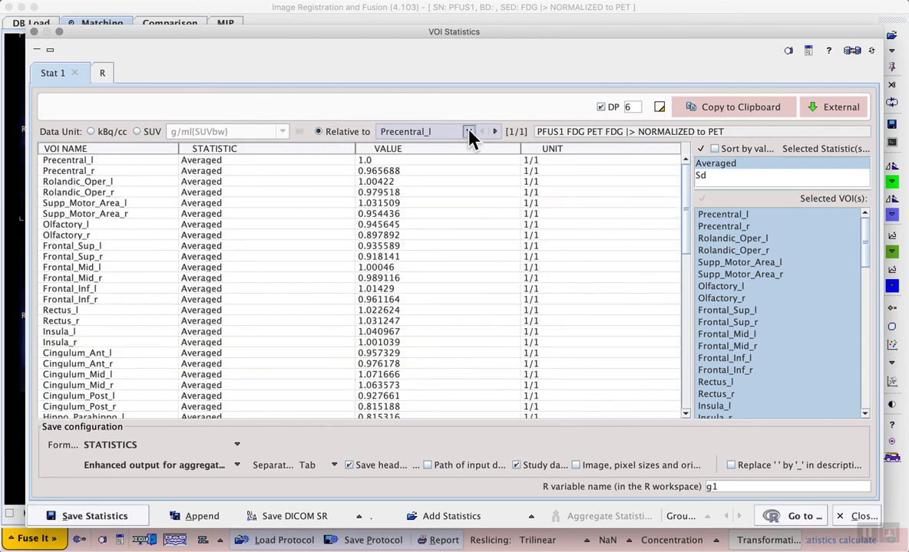
left_click(469, 135)
left_click_drag(594, 223, 595, 461)
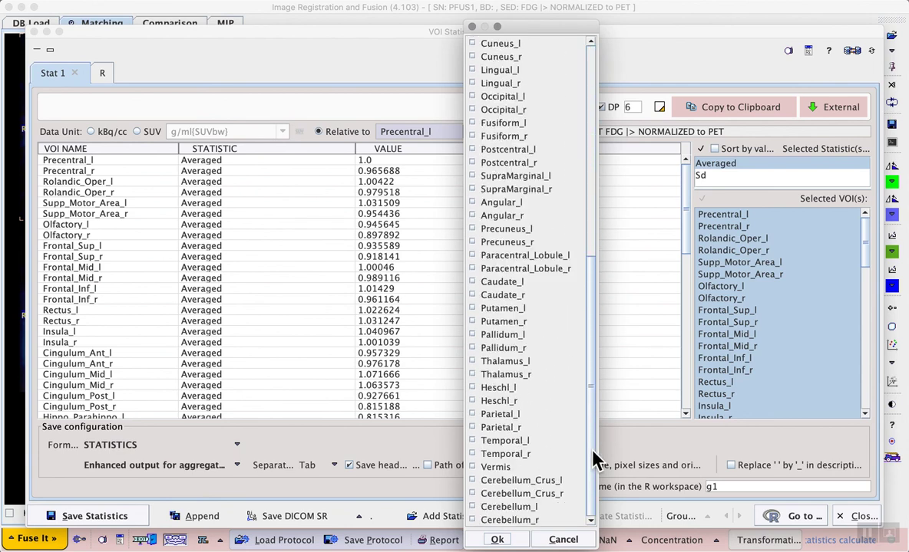
left_click(516, 507)
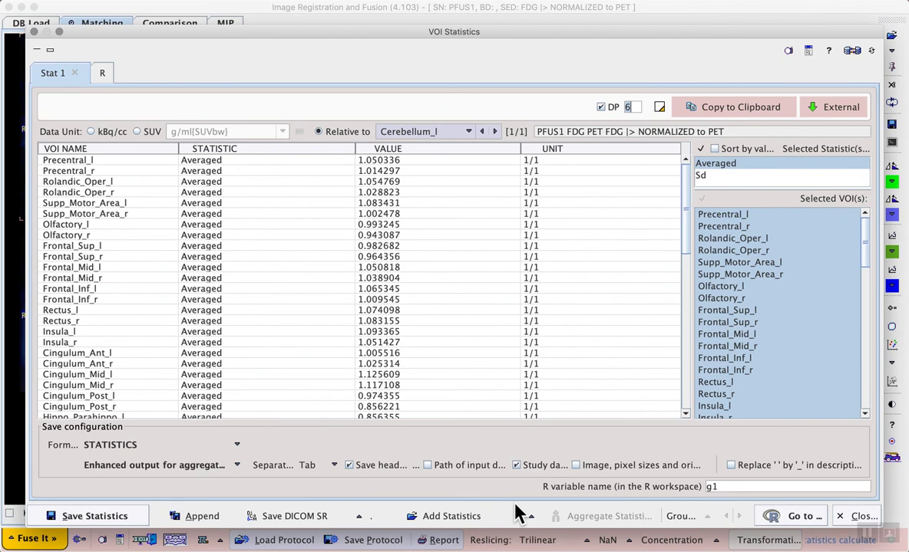